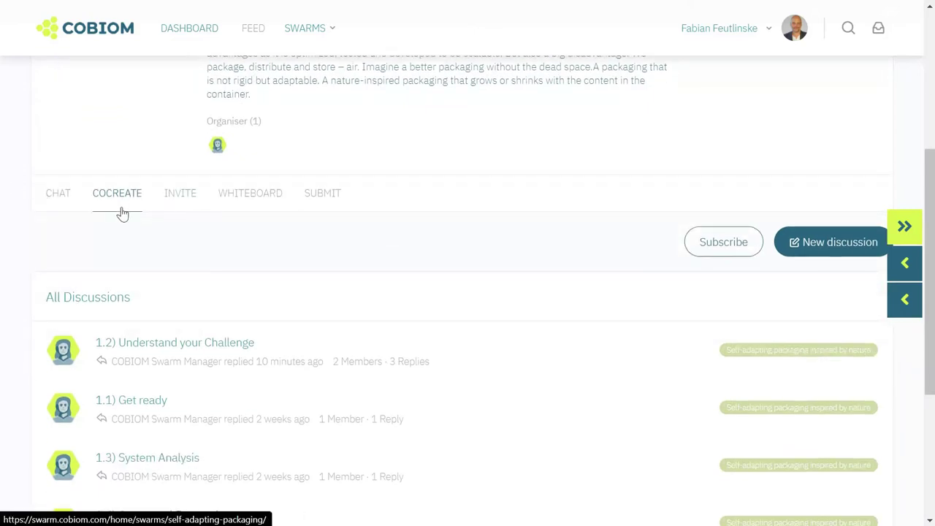
Switch the self-adapting packaging challenge page to its Whiteboard tab
{"action": "left_click", "coordinate": [231, 195]}
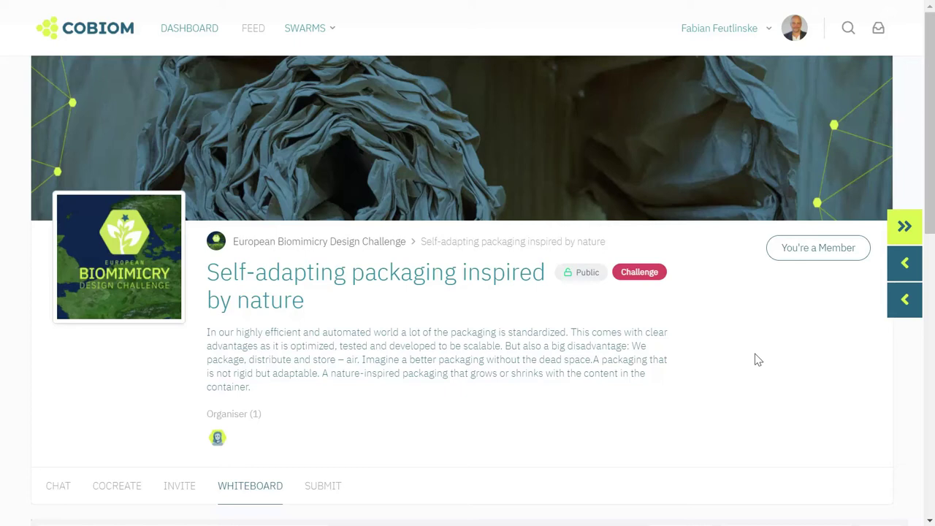
Scroll the challenge page down to the embedded Miro board
{"action": "scroll", "coordinate": [757, 360], "scroll_direction": "down", "scroll_amount": 5}
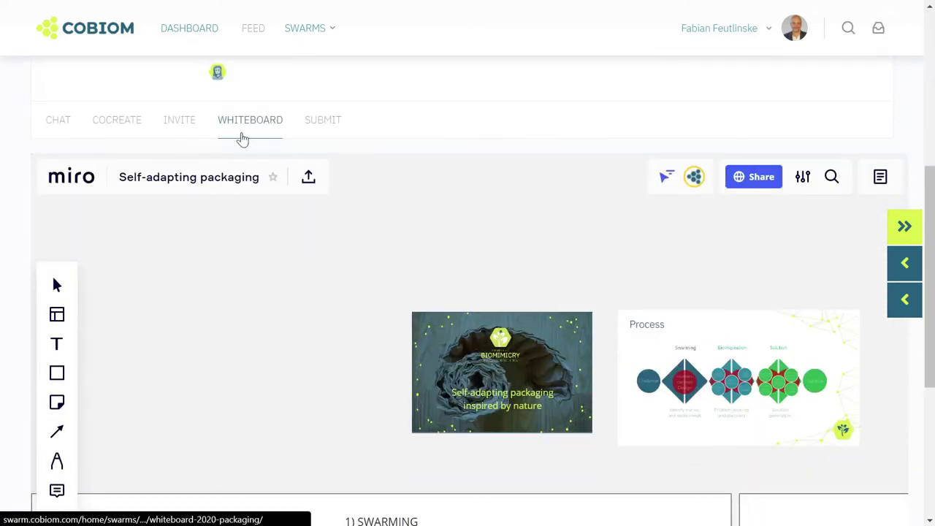
{"action": "scroll", "coordinate": [243, 138], "scroll_direction": "down", "scroll_amount": 2}
{"action": "left_click", "coordinate": [297, 289]}
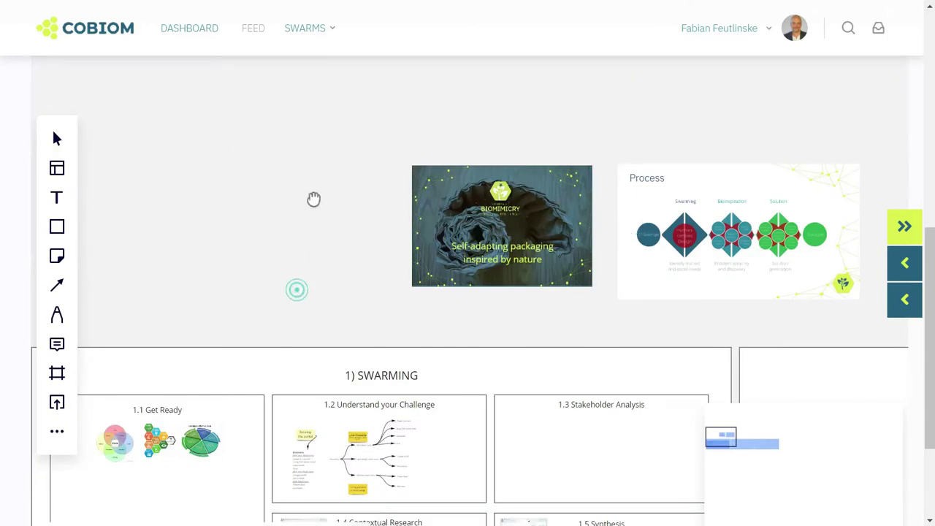
{"action": "scroll", "coordinate": [314, 199], "scroll_direction": "down", "scroll_amount": 2}
{"action": "scroll", "coordinate": [258, 158], "scroll_direction": "up", "scroll_amount": 2}
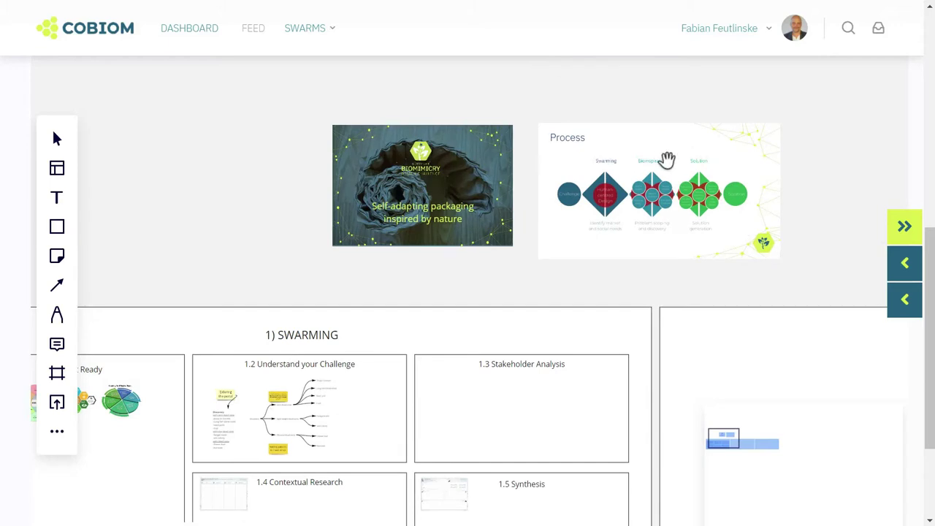
Pan between the 1) SWARMING and 2) BIOINSPIRED DESIGN frames, then zoom into the 1.2 mind map
{"action": "left_click_drag", "start_coordinate": [280, 249], "coordinate": [435, 109]}
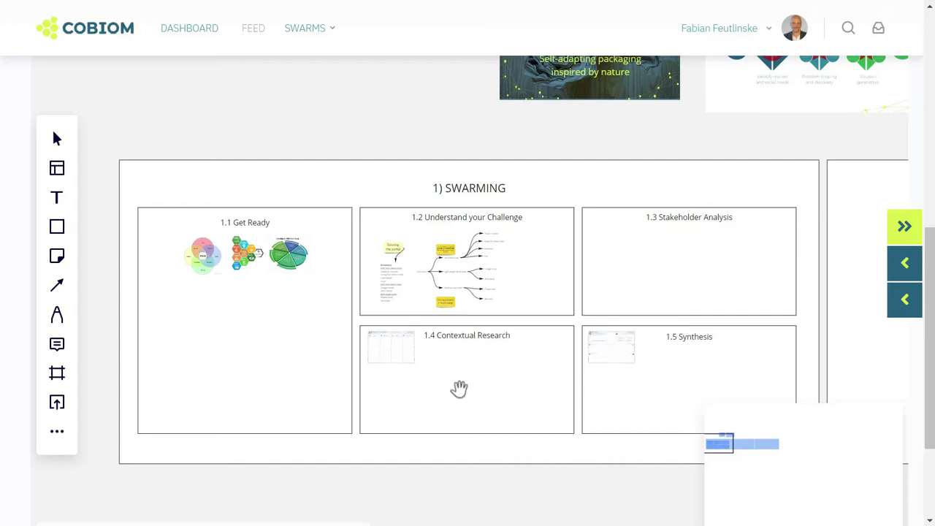
{"action": "left_click_drag", "start_coordinate": [790, 138], "coordinate": [177, 150]}
{"action": "left_click_drag", "start_coordinate": [806, 132], "coordinate": [697, 150]}
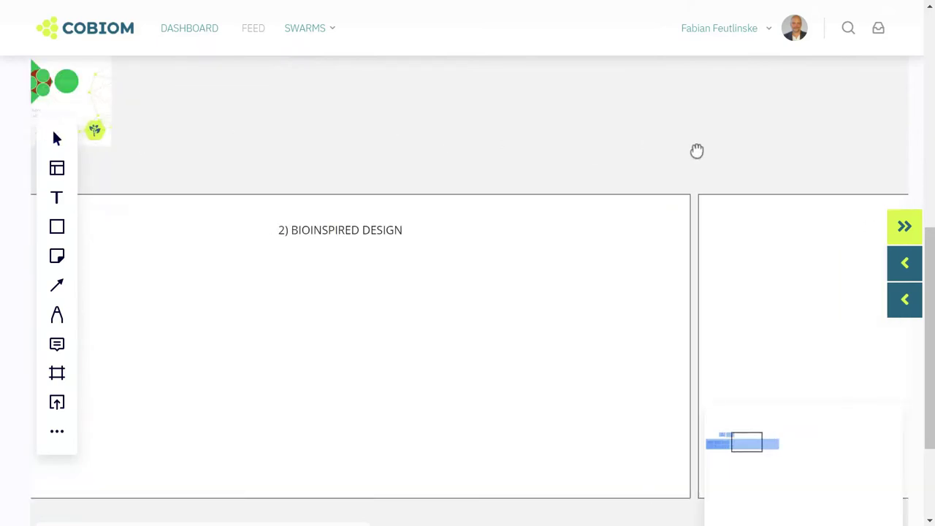
{"action": "left_click_drag", "start_coordinate": [402, 152], "coordinate": [759, 148]}
{"action": "left_click_drag", "start_coordinate": [388, 168], "coordinate": [472, 147]}
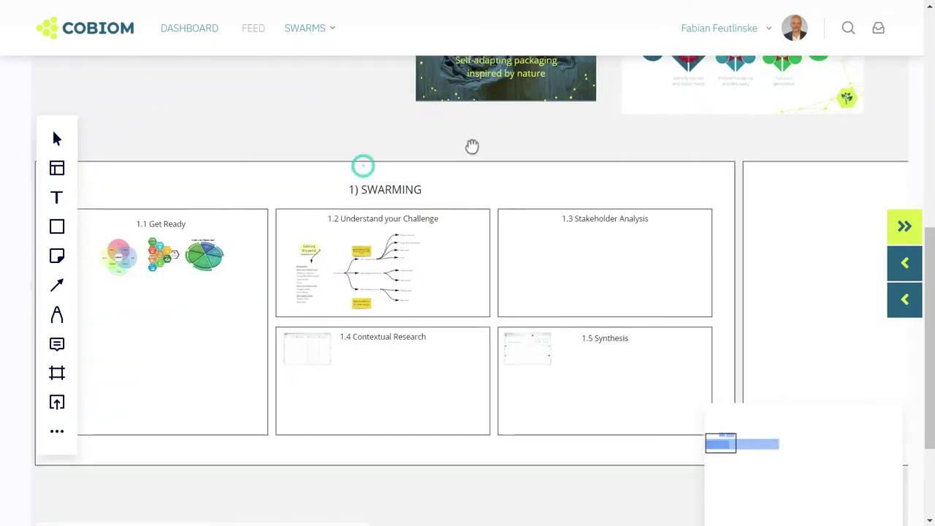
{"action": "scroll", "coordinate": [476, 283], "scroll_direction": "up", "scroll_amount": 5}
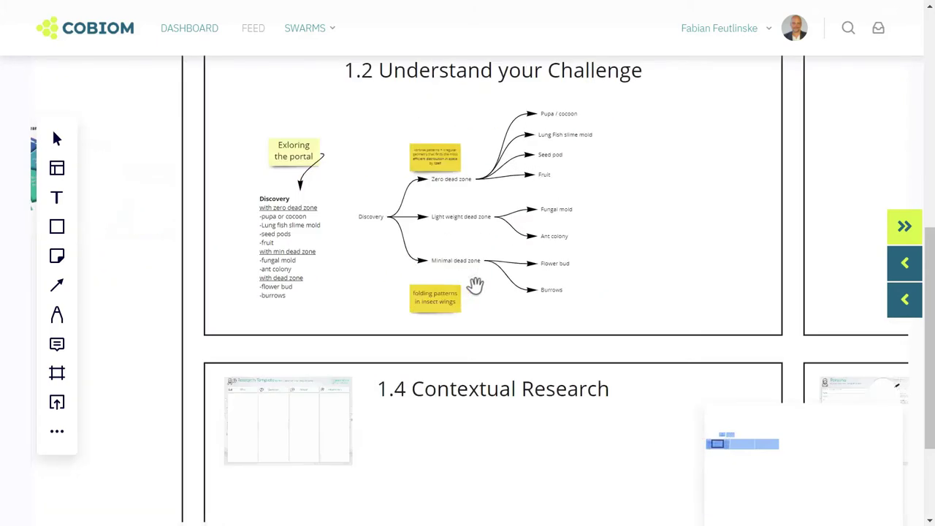
{"action": "left_click_drag", "start_coordinate": [714, 209], "coordinate": [708, 251]}
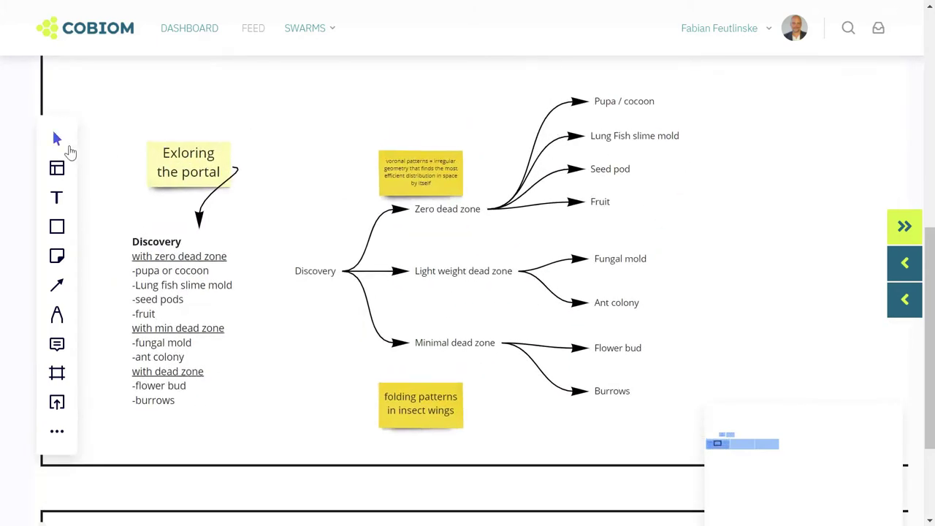
Add a green 'Orange peel, oil reservoir' sticky note just right of the Fruit branch
{"action": "left_click", "coordinate": [205, 176]}
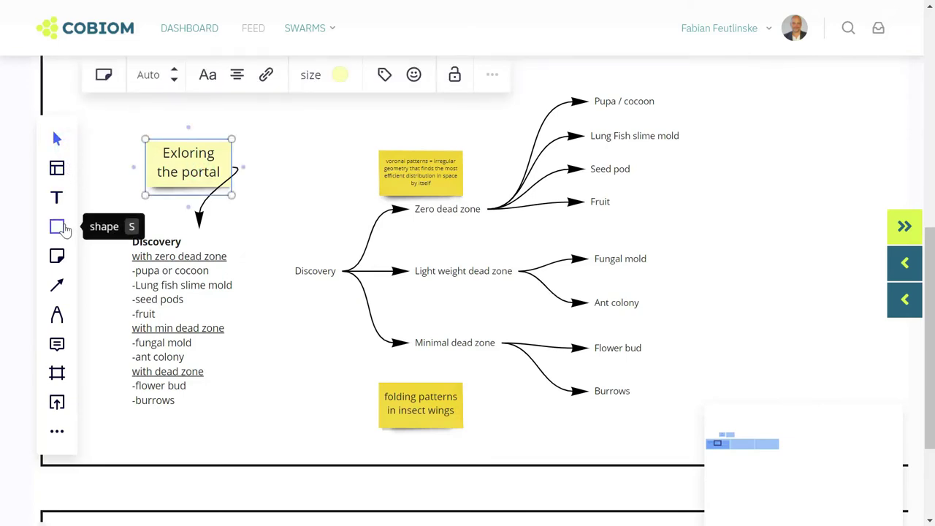
{"action": "left_click", "coordinate": [60, 253]}
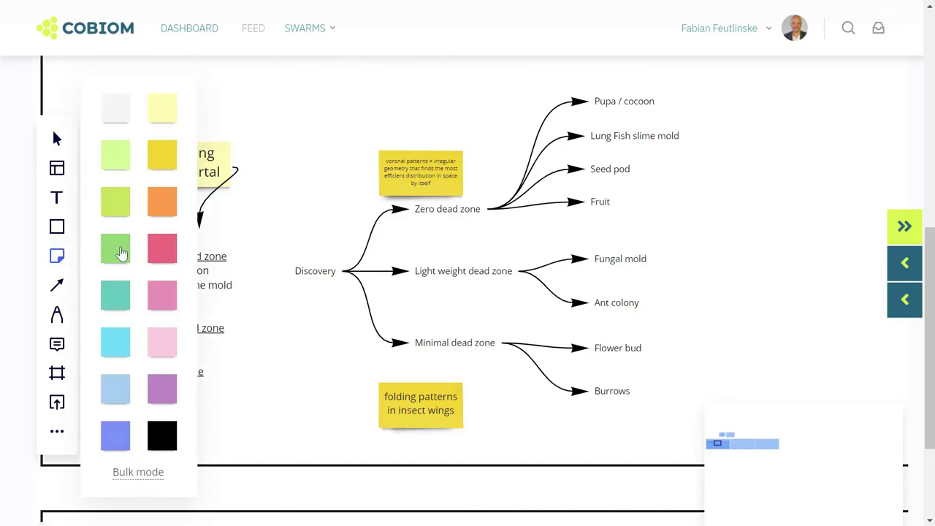
{"action": "left_click", "coordinate": [120, 253]}
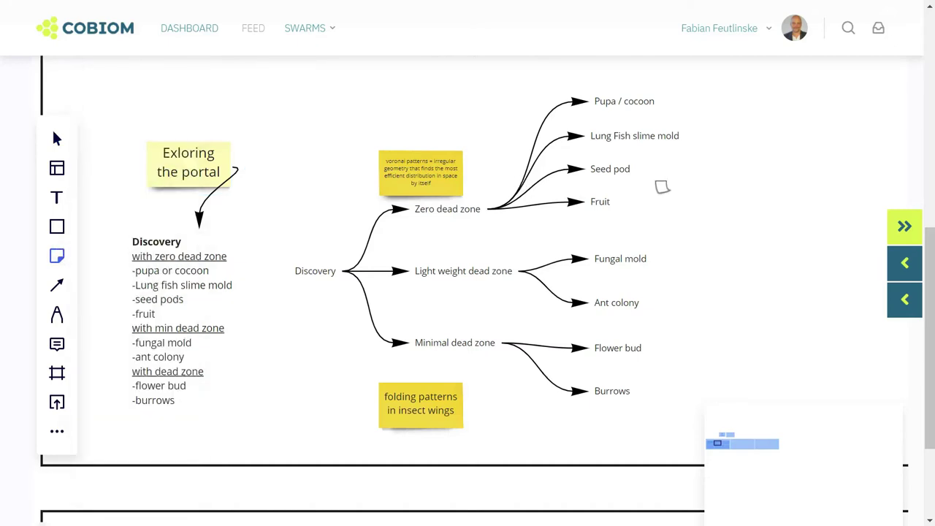
{"action": "left_click", "coordinate": [654, 186]}
{"action": "type", "text": "O"}
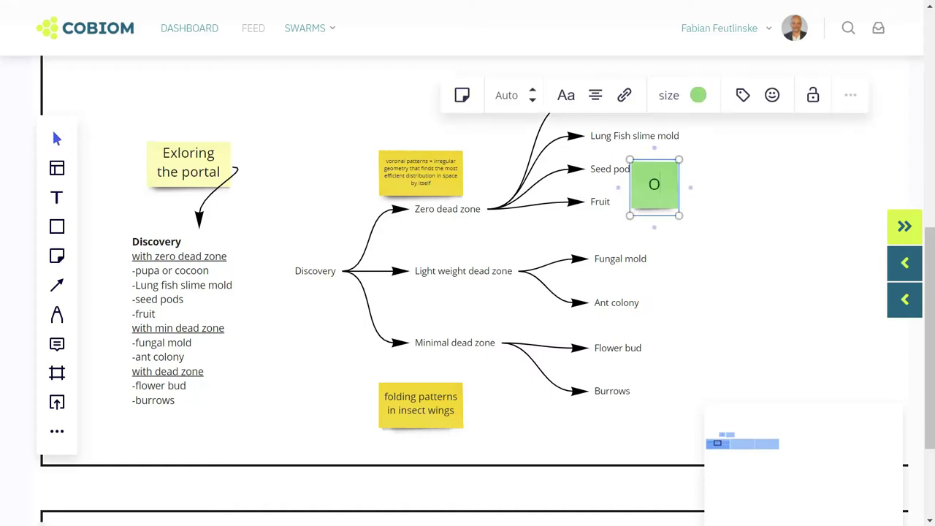
{"action": "type", "text": "range peel, oil reserv"}
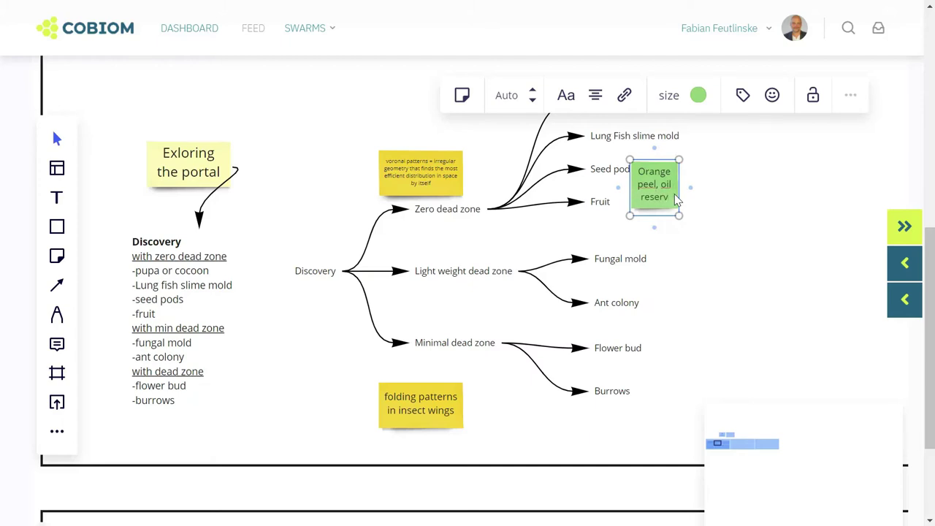
{"action": "type", "text": "oir"}
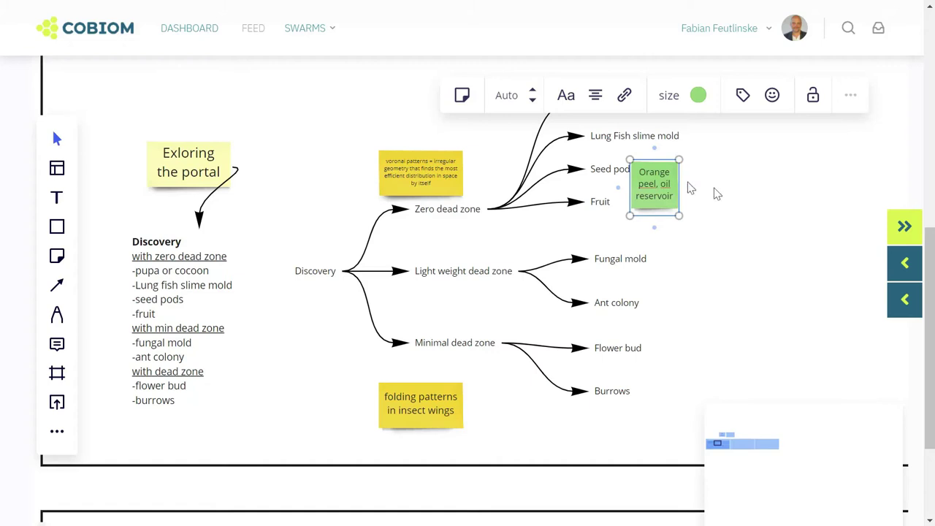
{"action": "left_click_drag", "start_coordinate": [648, 188], "coordinate": [687, 212]}
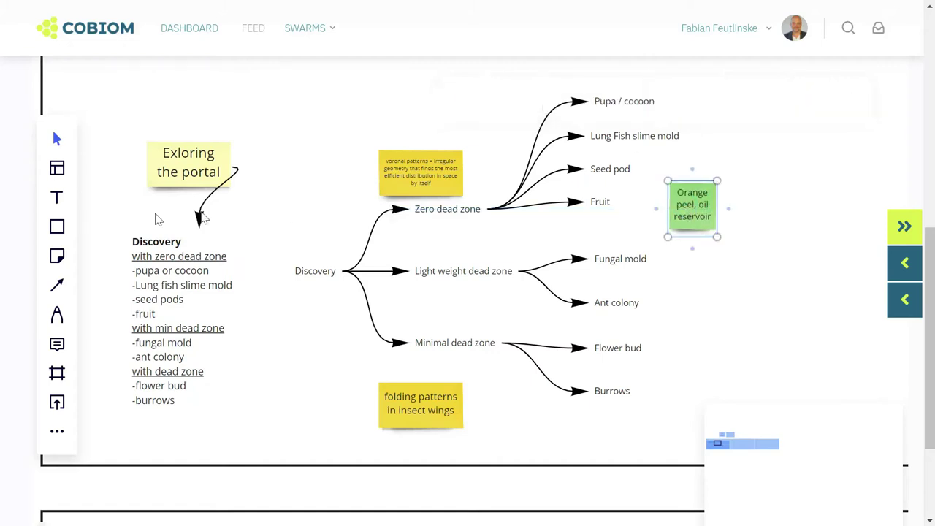
Add a green 'Onion skin layers' sticky note beside the Orange peel note
{"action": "left_click", "coordinate": [56, 257]}
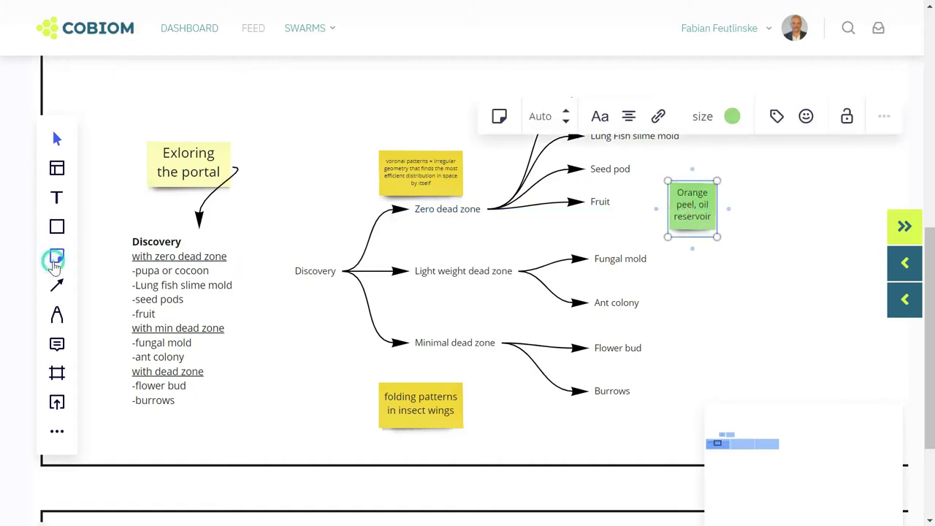
{"action": "left_click", "coordinate": [116, 251]}
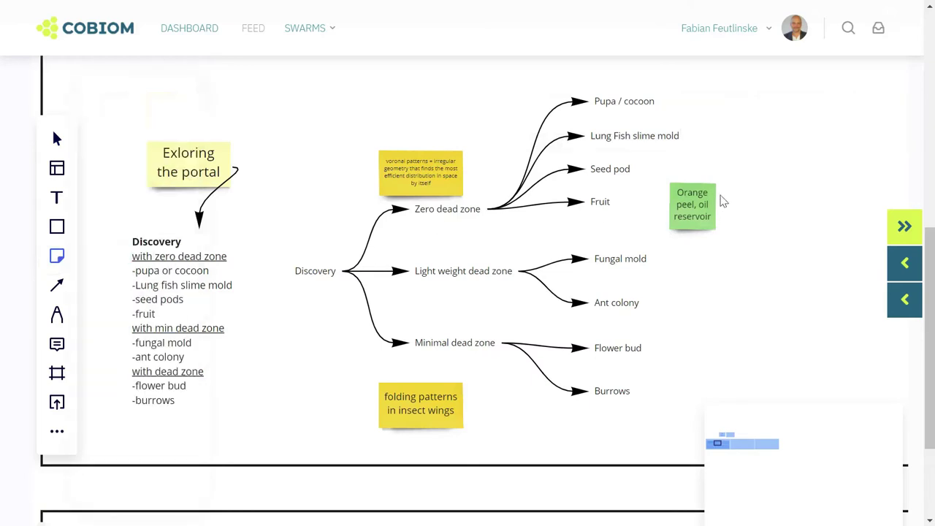
{"action": "left_click", "coordinate": [728, 188]}
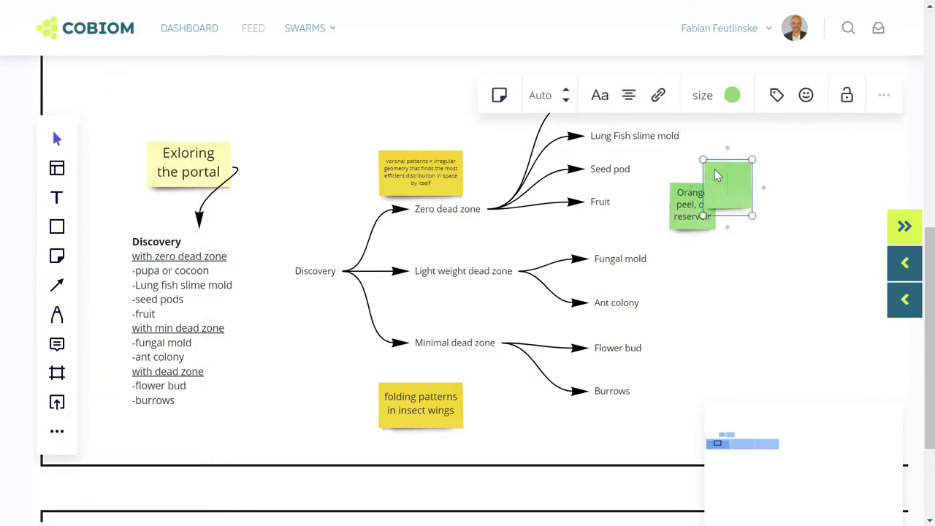
{"action": "type", "text": "Onion skin layers"}
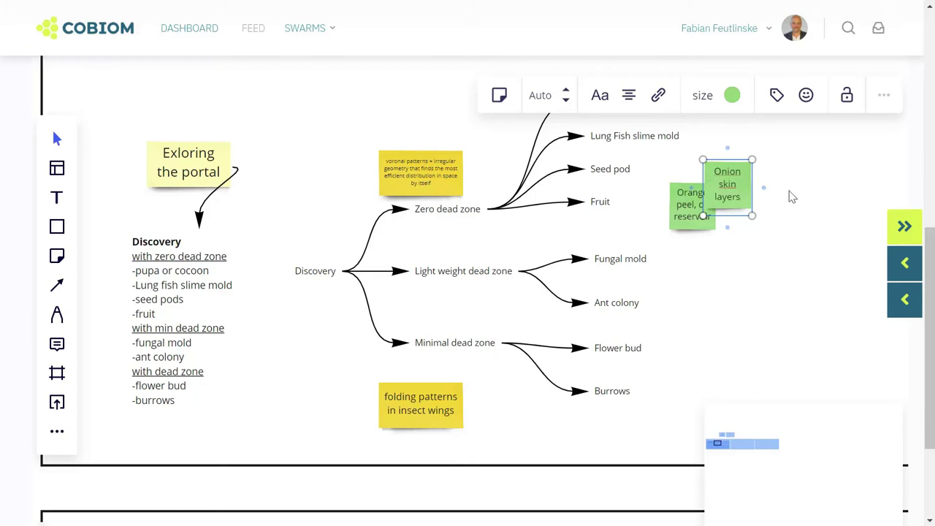
{"action": "left_click_drag", "start_coordinate": [727, 182], "coordinate": [741, 203]}
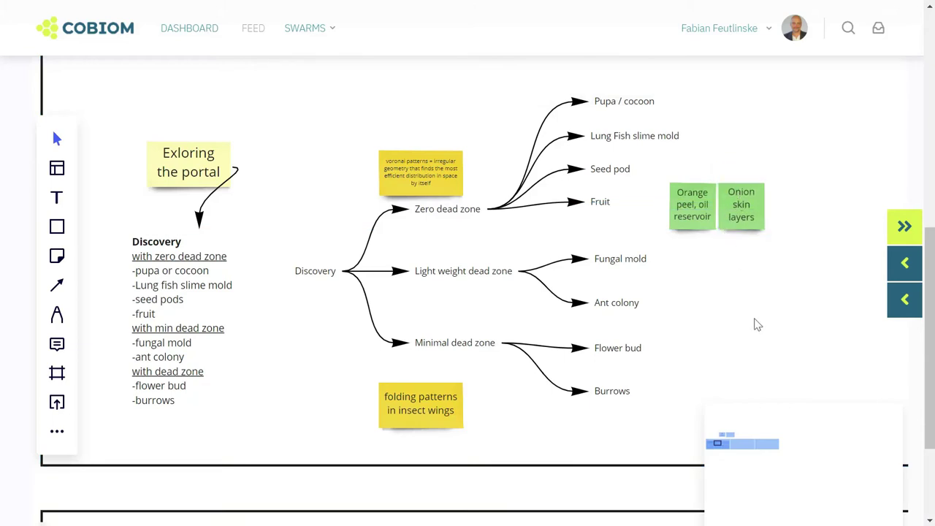
Start a third green sticky note beside Fungal mold reading 'Fractal mycelium pa'
{"action": "left_click", "coordinate": [57, 256]}
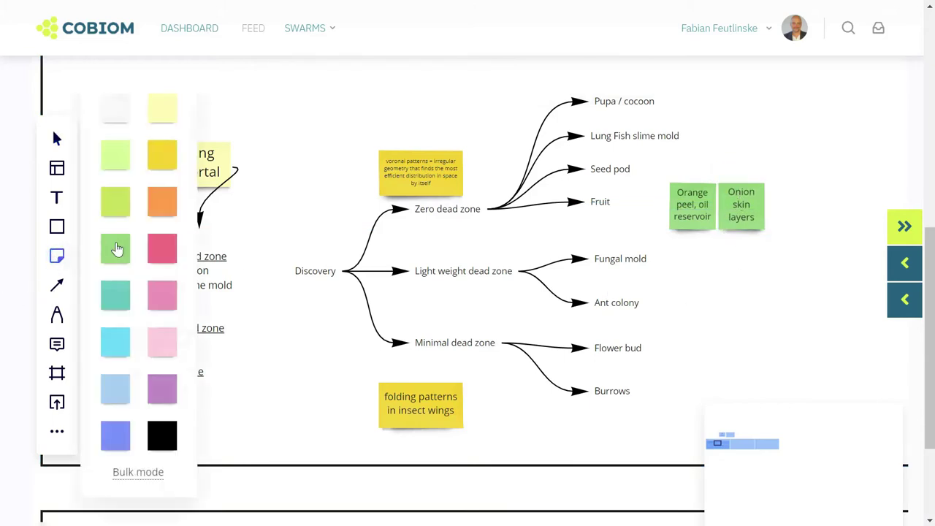
{"action": "left_click", "coordinate": [119, 247]}
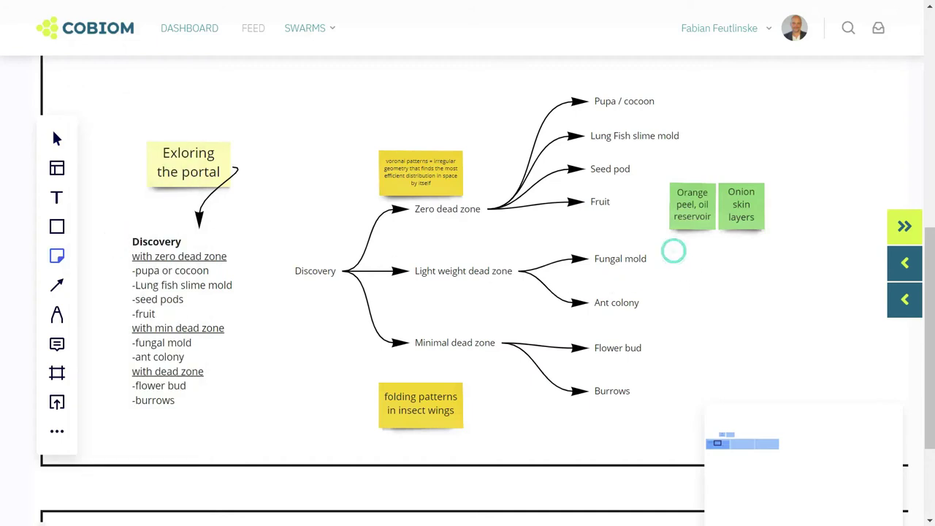
{"action": "left_click", "coordinate": [674, 251]}
{"action": "type", "text": "Fracta"}
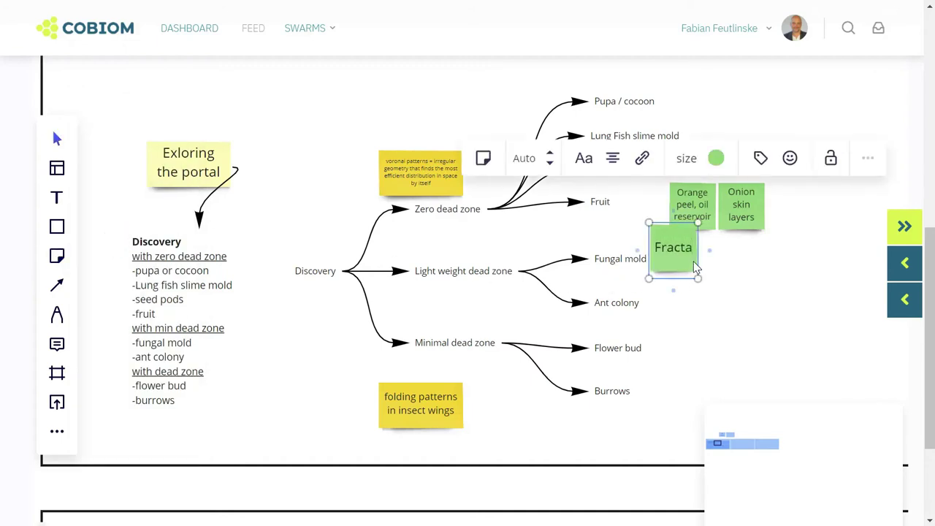
{"action": "type", "text": "l mycelium"}
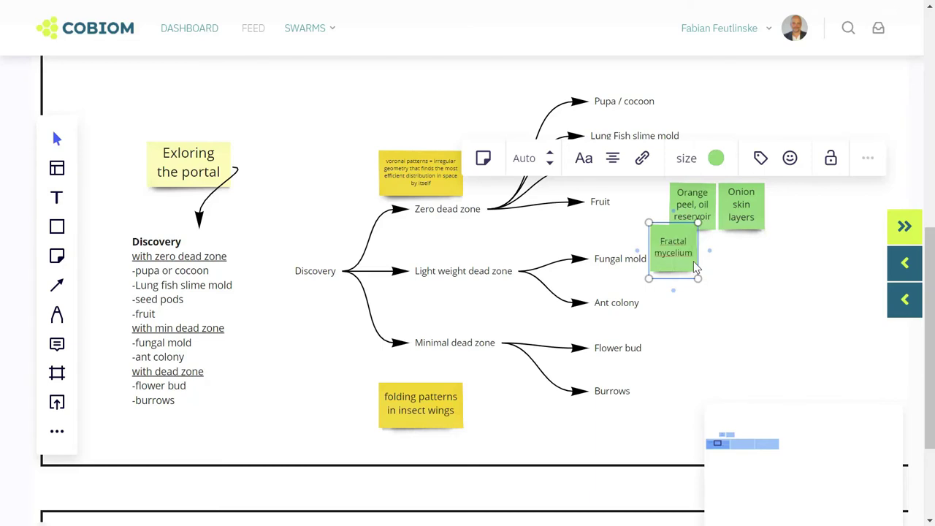
{"action": "type", "text": " patterns"}
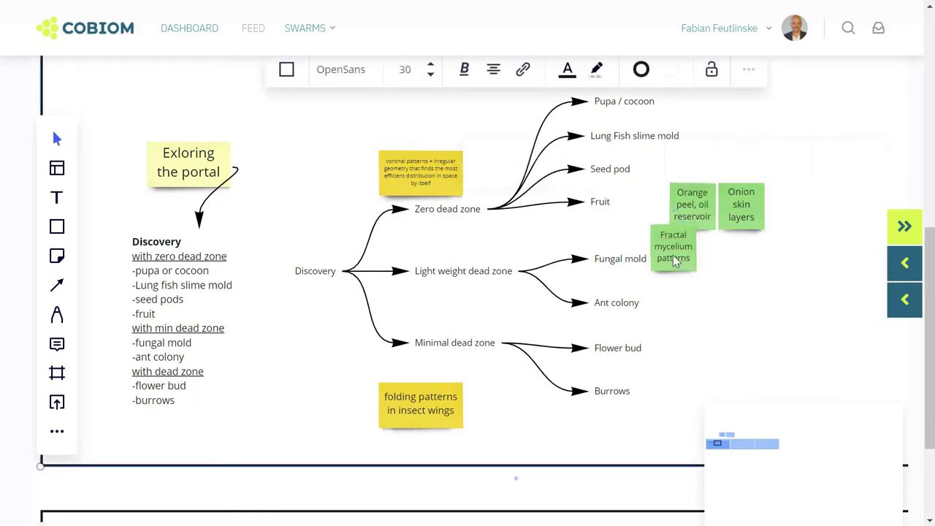
Align the Fractal mycelium note under Orange peel and draw a large diamond right of the mind map
{"action": "left_click_drag", "start_coordinate": [673, 252], "coordinate": [692, 260]}
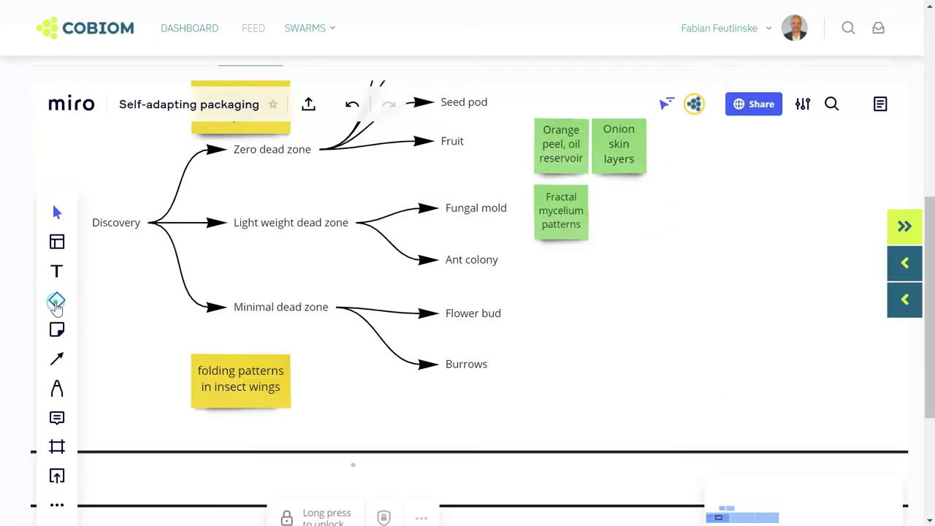
{"action": "left_click", "coordinate": [57, 299]}
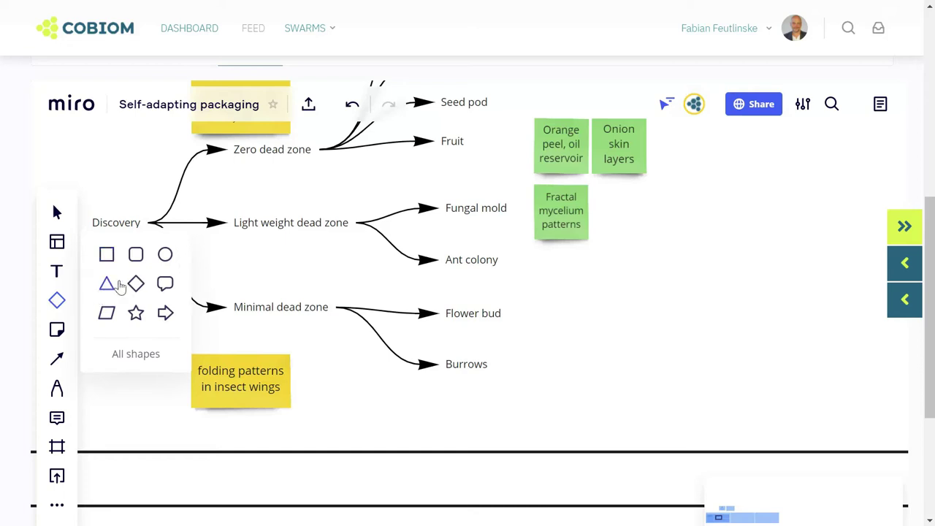
{"action": "left_click", "coordinate": [136, 283]}
{"action": "left_click_drag", "start_coordinate": [733, 300], "coordinate": [861, 421]}
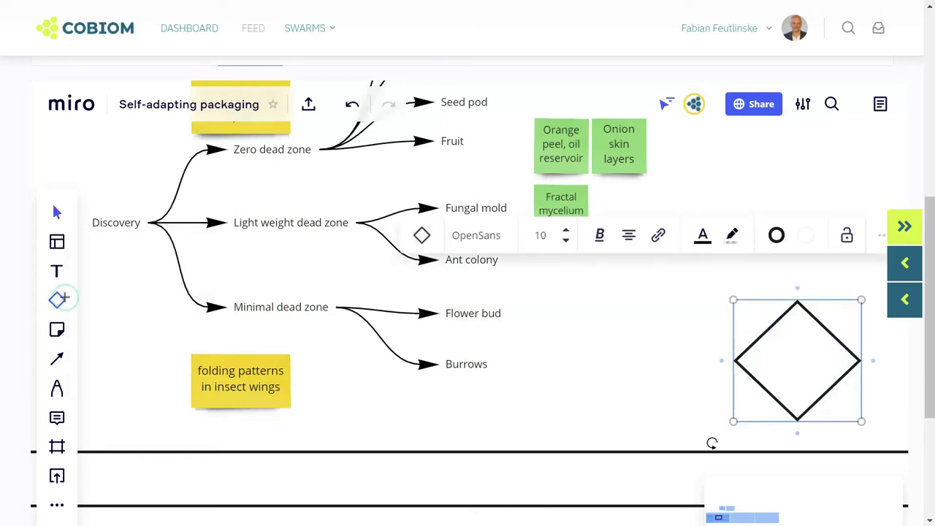
{"action": "left_click", "coordinate": [57, 299]}
Draw a circle left of the diamond and connect them with an arrow
{"action": "left_click", "coordinate": [165, 252]}
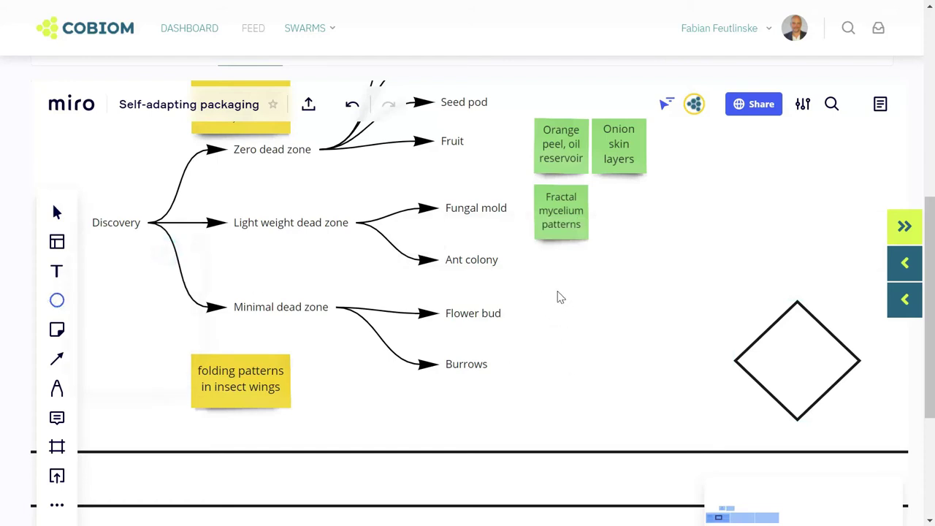
{"action": "left_click_drag", "start_coordinate": [555, 294], "coordinate": [676, 419]}
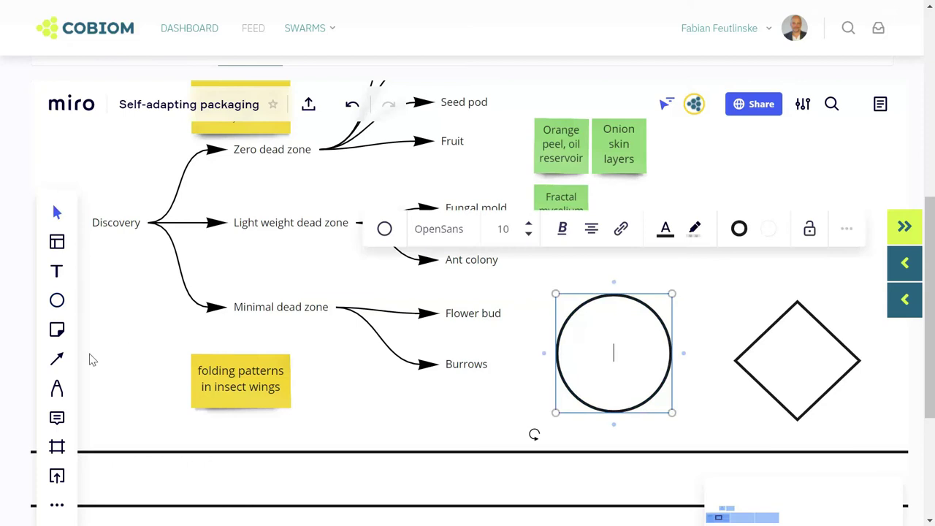
{"action": "left_click", "coordinate": [57, 359]}
{"action": "left_click", "coordinate": [105, 361]}
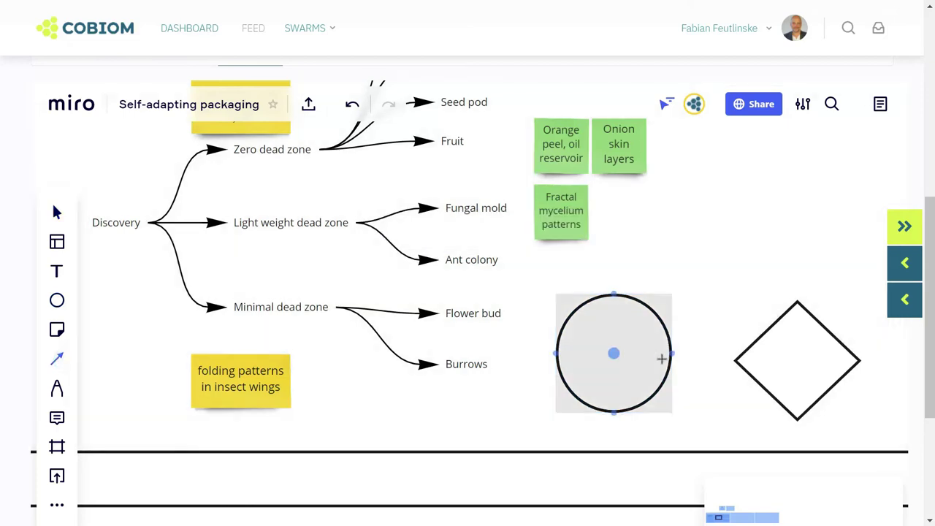
{"action": "left_click_drag", "start_coordinate": [673, 356], "coordinate": [796, 359]}
{"action": "mouse_move", "coordinate": [612, 355]}
{"action": "left_mouse_down"}
{"action": "mouse_move", "coordinate": [604, 344]}
{"action": "mouse_move", "coordinate": [605, 352]}
{"action": "left_mouse_up"}
Label the circle 'System 1' and begin entering the diamond's label
{"action": "double_click", "coordinate": [605, 352]}
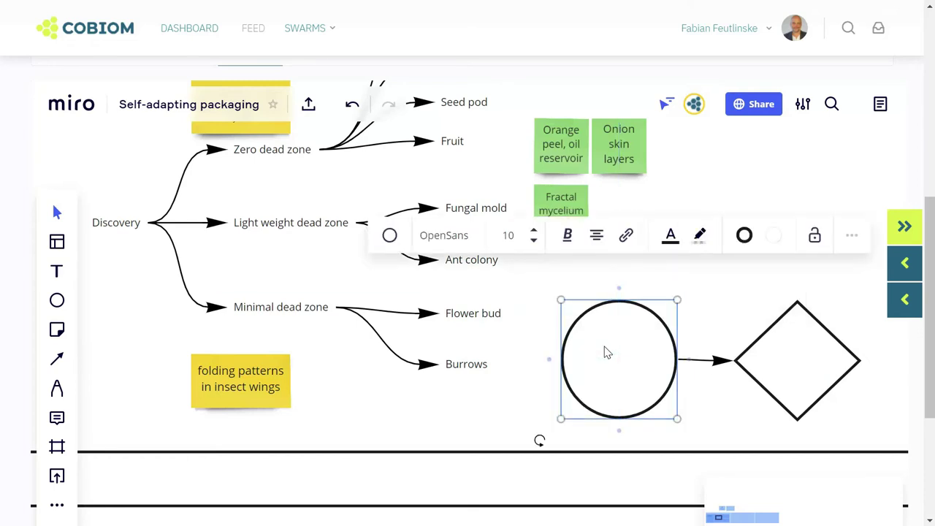
{"action": "type", "text": "System 1"}
{"action": "left_click", "coordinate": [820, 364]}
{"action": "left_click", "coordinate": [811, 364]}
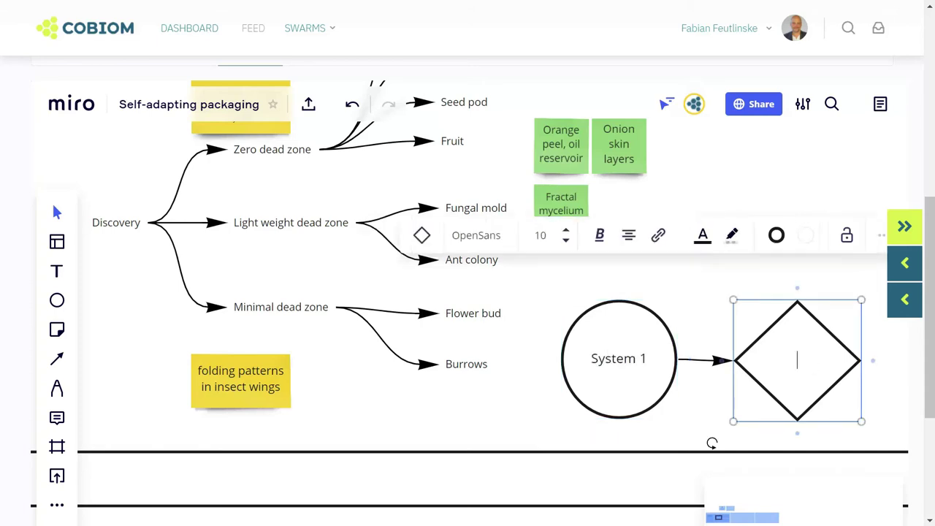
{"action": "type", "text": "Sytem"}
{"action": "key", "text": "BackSpace"}
Finish the diamond's 'System 2' label and shift the System 1 circle further left
{"action": "type", "text": "stem 2"}
{"action": "left_click", "coordinate": [684, 333]}
{"action": "left_click", "coordinate": [698, 363]}
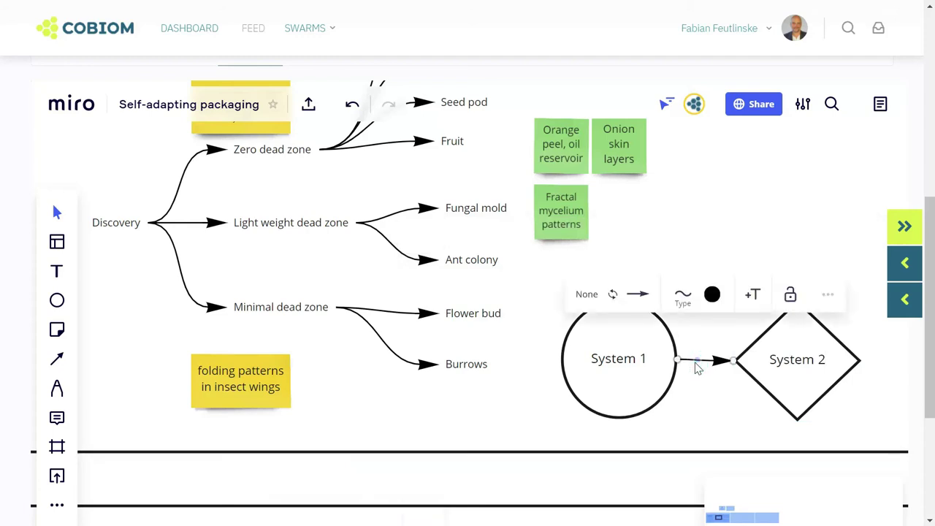
{"action": "left_click", "coordinate": [603, 350]}
{"action": "left_click_drag", "start_coordinate": [598, 344], "coordinate": [569, 343]}
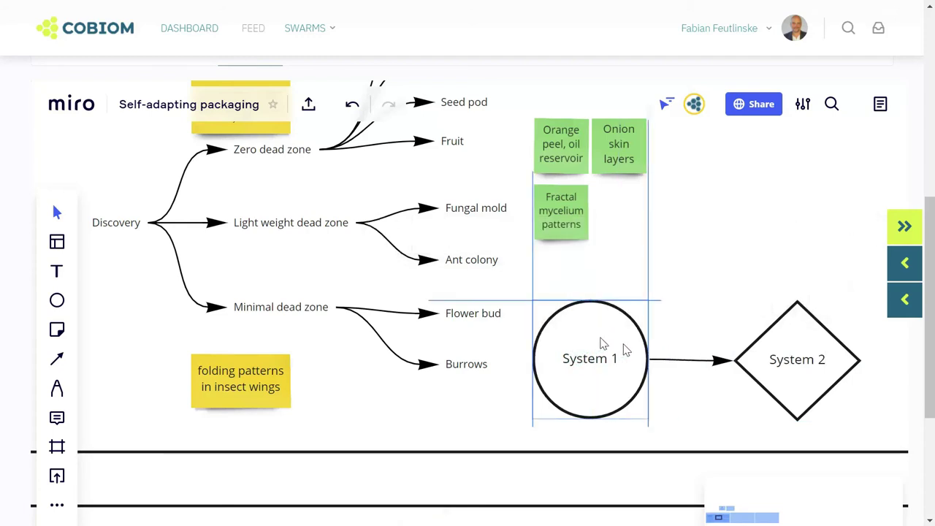
Label the connector arrow 'nested', slide the label along it and shrink its font
{"action": "left_click", "coordinate": [680, 361]}
{"action": "double_click", "coordinate": [680, 361]}
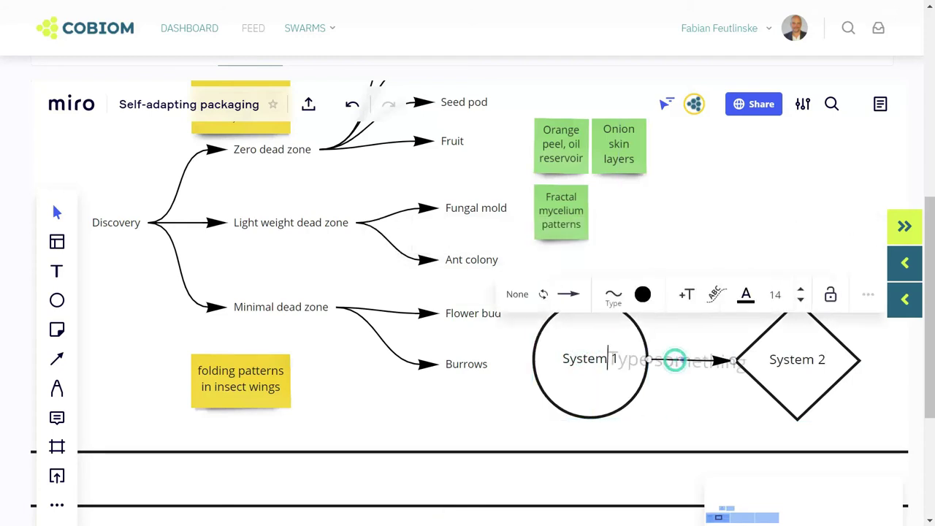
{"action": "type", "text": "test"}
{"action": "type", "text": "ed"}
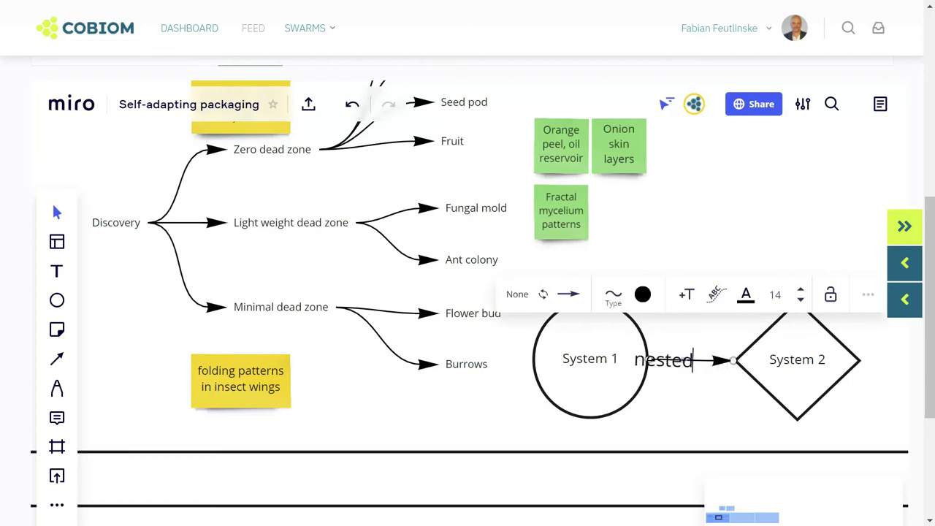
{"action": "left_click", "coordinate": [706, 412]}
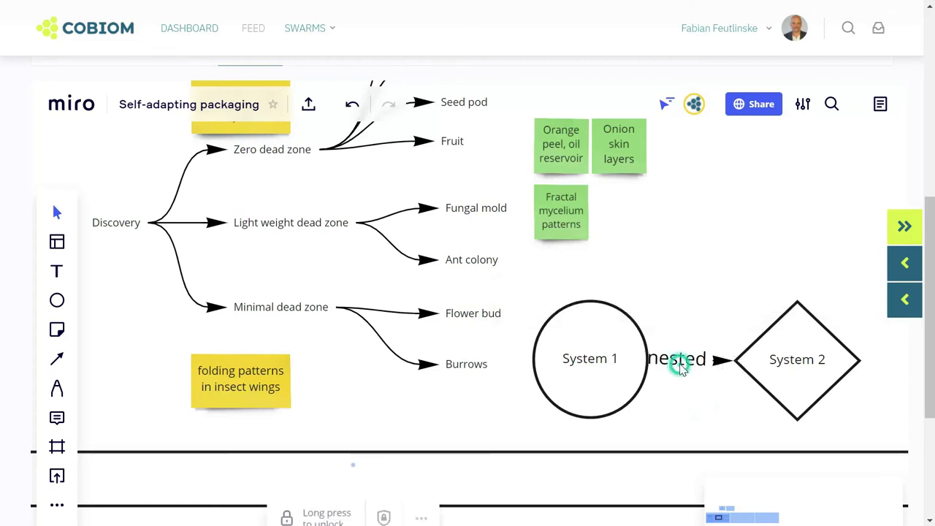
{"action": "left_click_drag", "start_coordinate": [674, 365], "coordinate": [708, 350]}
{"action": "left_click", "coordinate": [801, 298]}
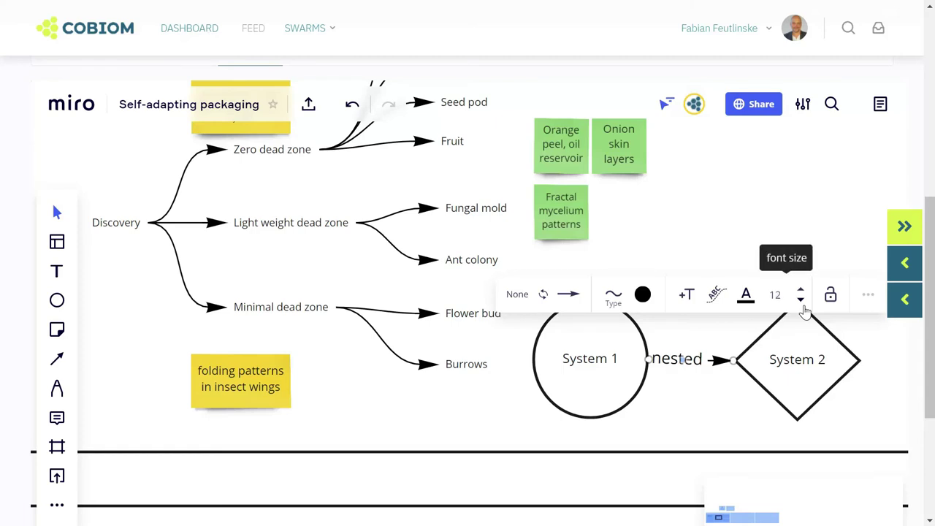
Shrink the arrow label further, then check a mind-map item's creation and last-modified info
{"action": "left_click", "coordinate": [801, 299]}
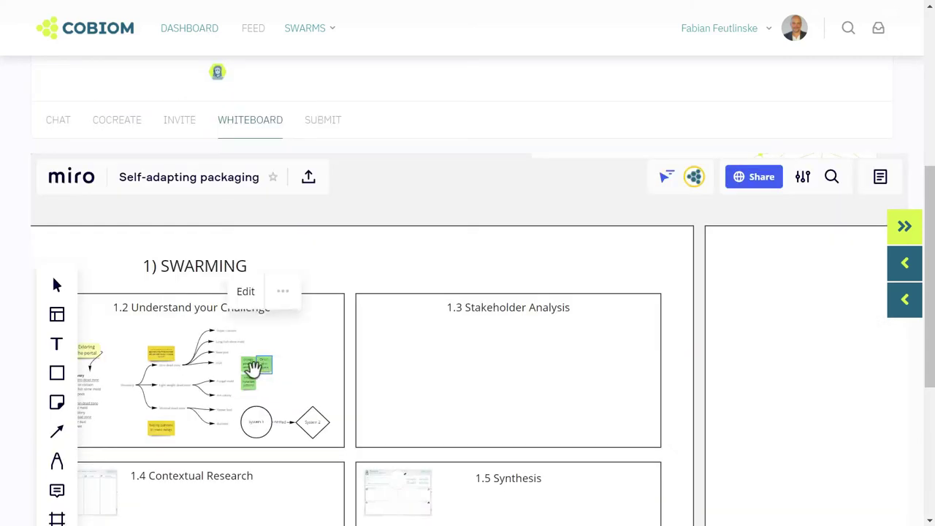
{"action": "left_click", "coordinate": [169, 361]}
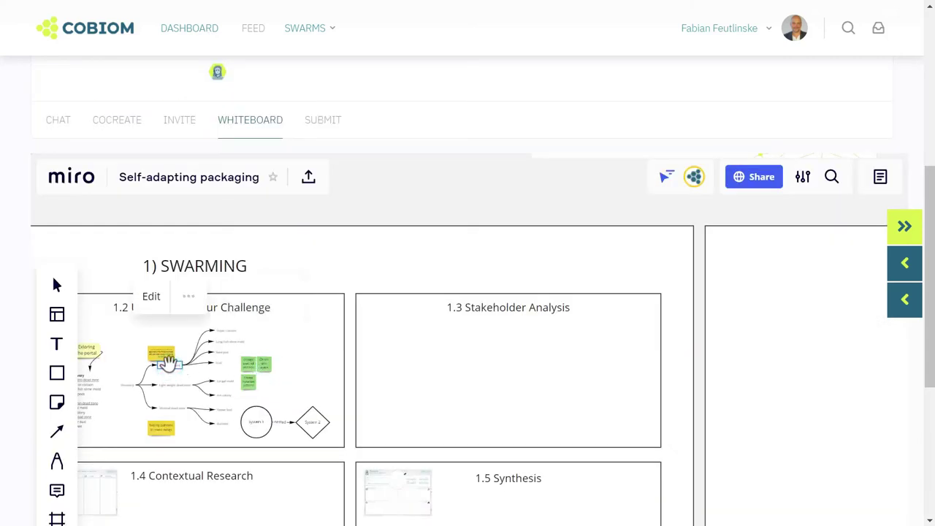
{"action": "left_click", "coordinate": [185, 301]}
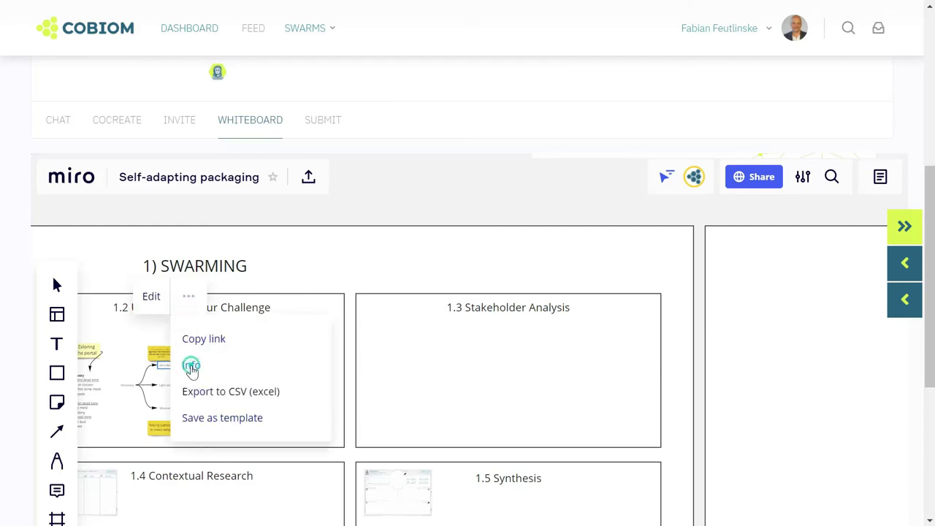
{"action": "mouse_move", "coordinate": [190, 369]}
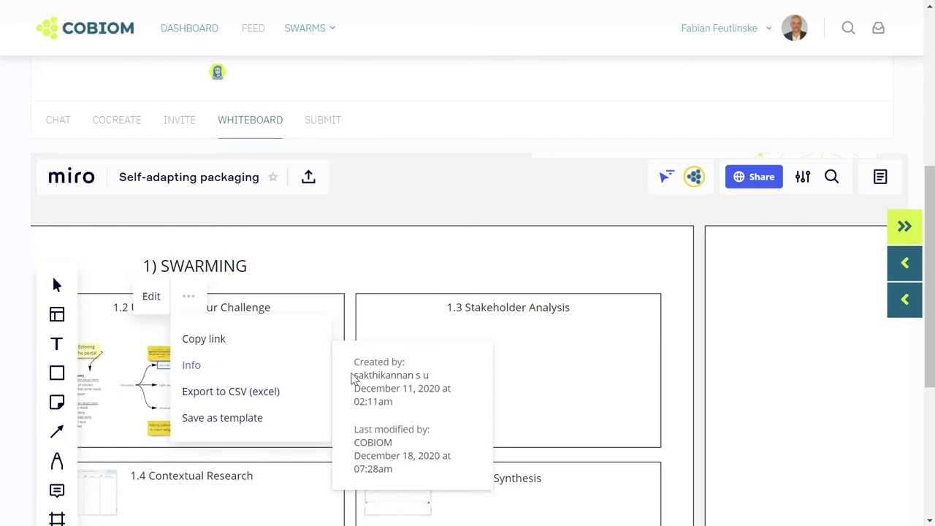
{"action": "left_click", "coordinate": [352, 375]}
{"action": "left_click", "coordinate": [300, 278]}
Open the '1.2) Understand your Challenge' discussion under the swarm's Cocreate section
{"action": "scroll", "coordinate": [300, 278], "scroll_direction": "down", "scroll_amount": 3}
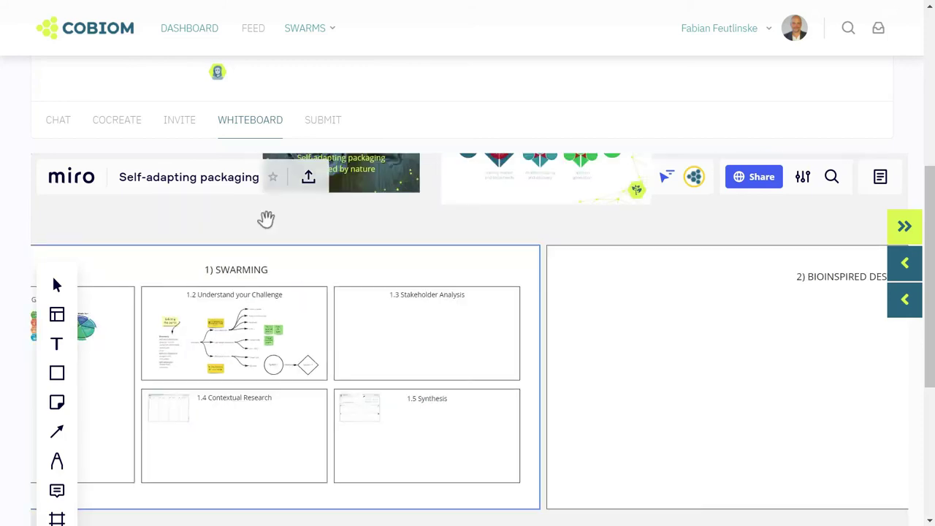
{"action": "left_click", "coordinate": [114, 129]}
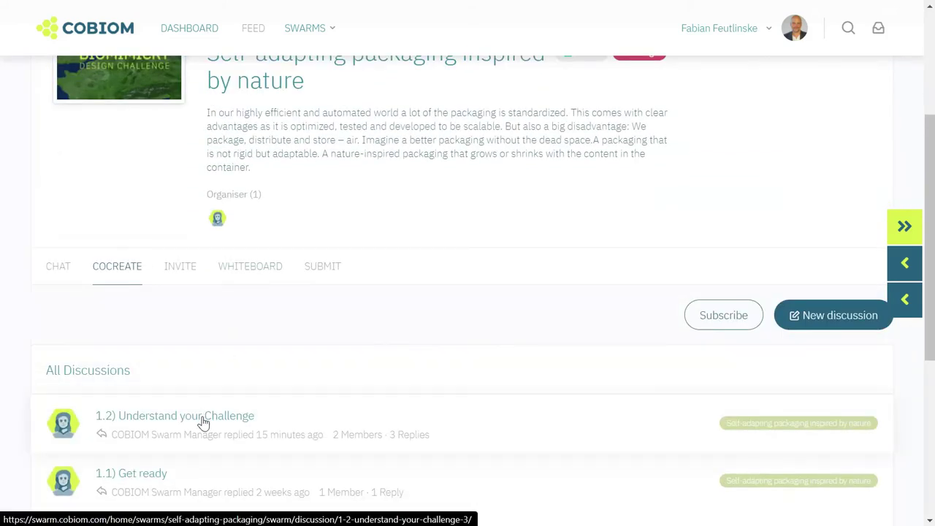
{"action": "scroll", "coordinate": [203, 423], "scroll_direction": "down", "scroll_amount": 2}
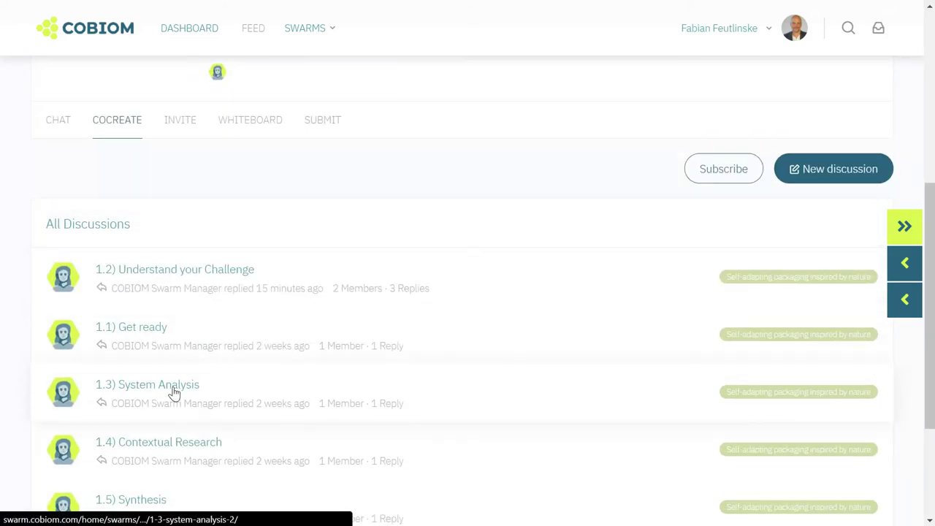
{"action": "left_click", "coordinate": [180, 269]}
{"action": "scroll", "coordinate": [180, 270], "scroll_direction": "down", "scroll_amount": 3}
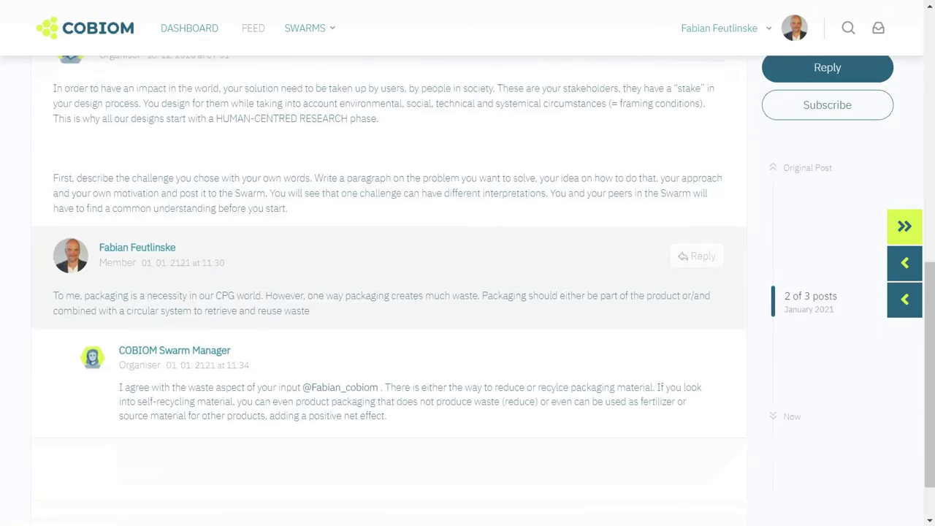
{"action": "scroll", "coordinate": [614, 273], "scroll_direction": "up", "scroll_amount": 1}
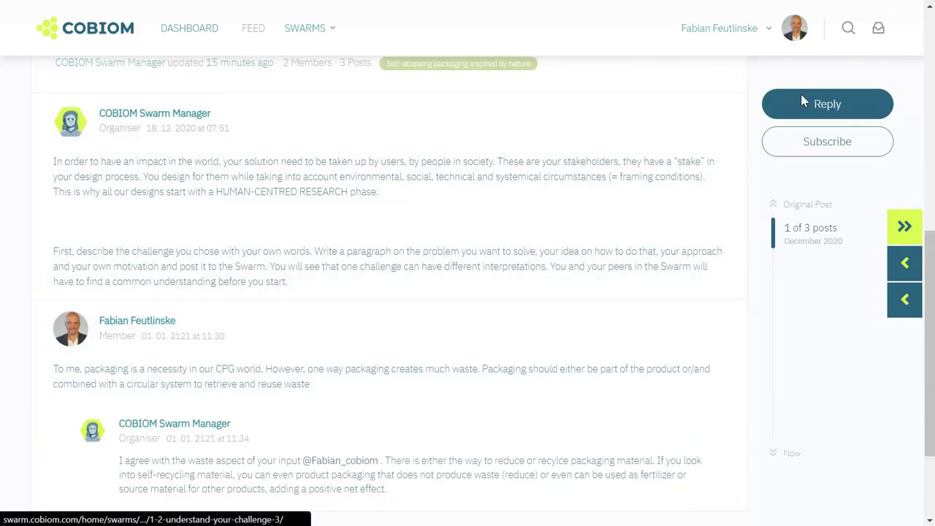
Post a reply @-mentioning the collaborator, thanking them for the Miro brainstorm and noting added fruit and plant peel input
{"action": "left_click", "coordinate": [802, 102]}
{"action": "left_click", "coordinate": [359, 373]}
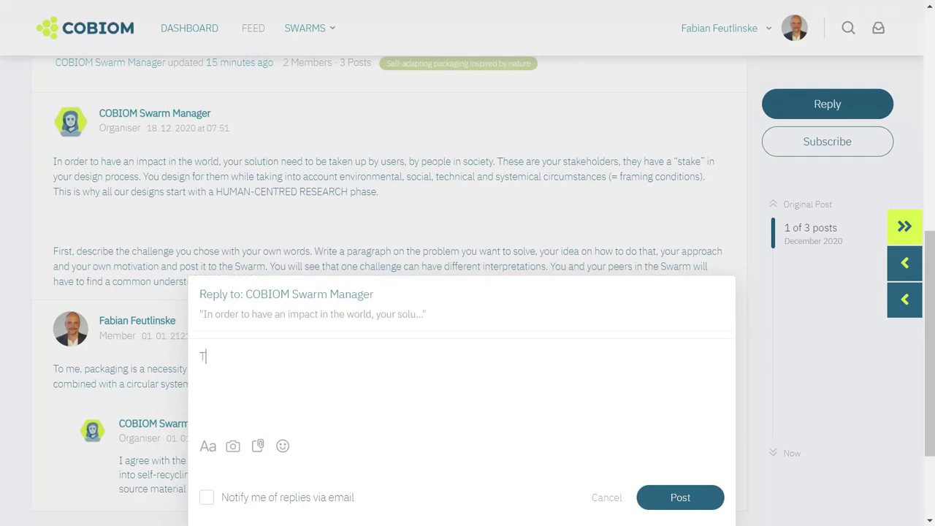
{"action": "type", "text": "Thank your for"}
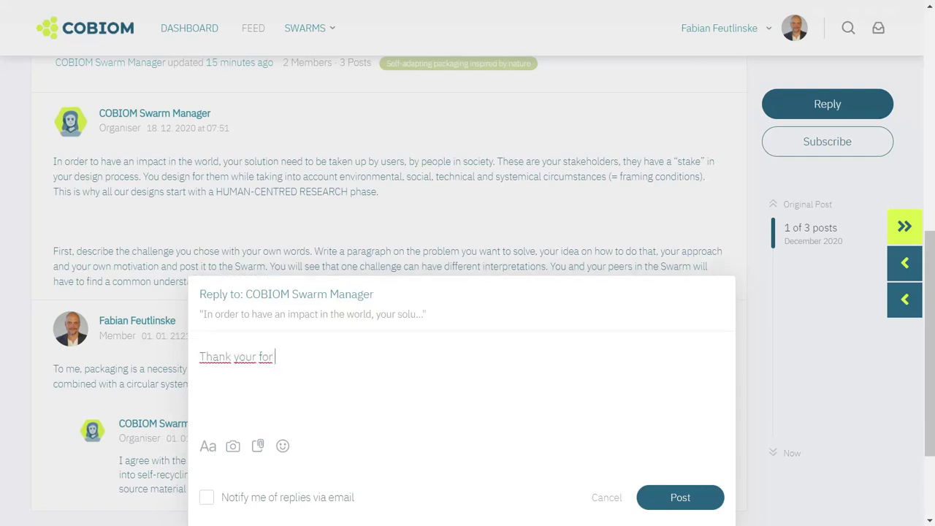
{"action": "type", "text": " started"}
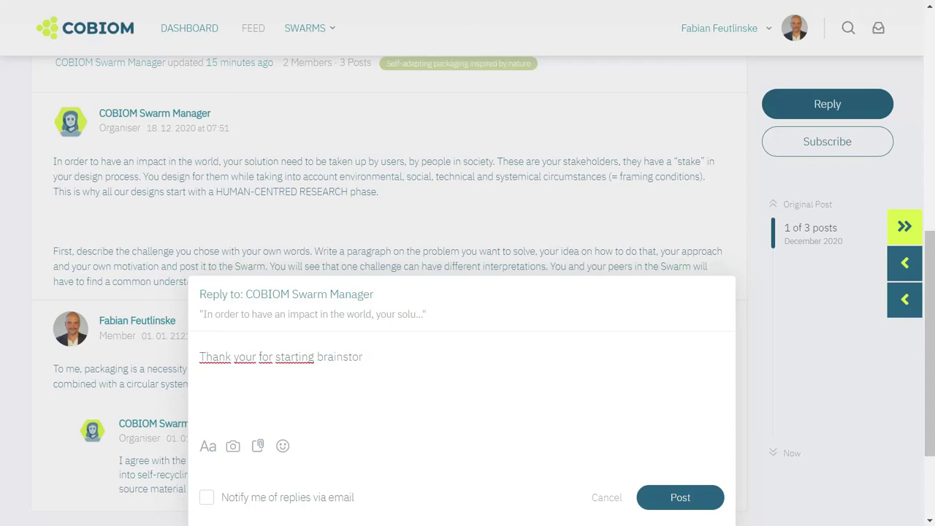
{"action": "type", "text": "brainstorming on the Miro board"}
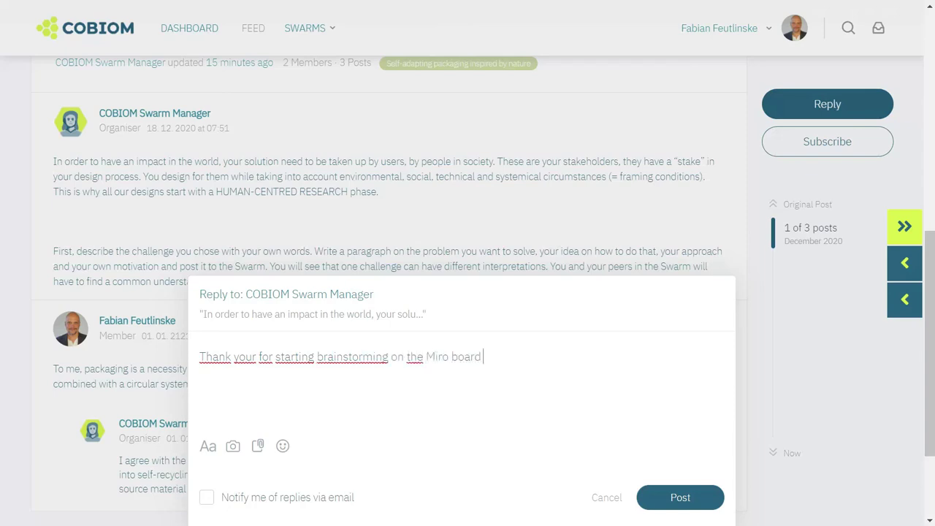
{"action": "type", "text": "sak"}
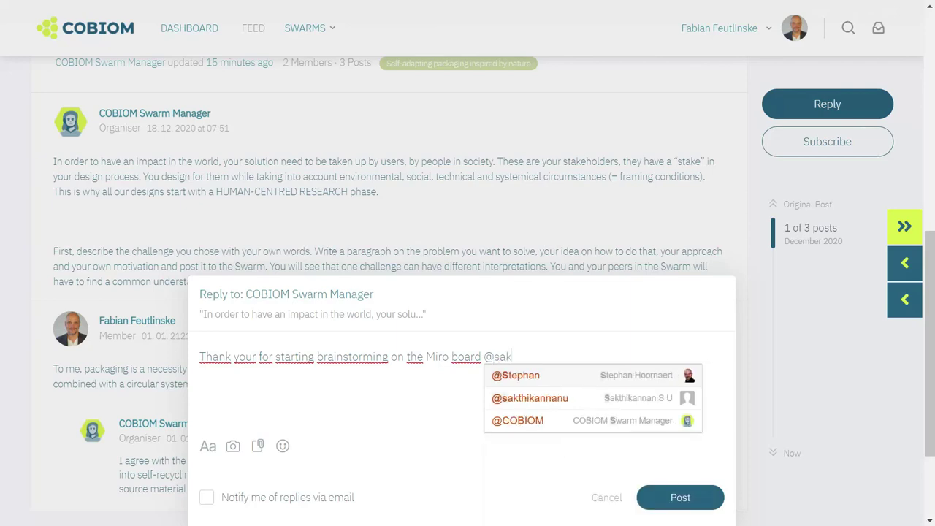
{"action": "left_click", "coordinate": [582, 384]}
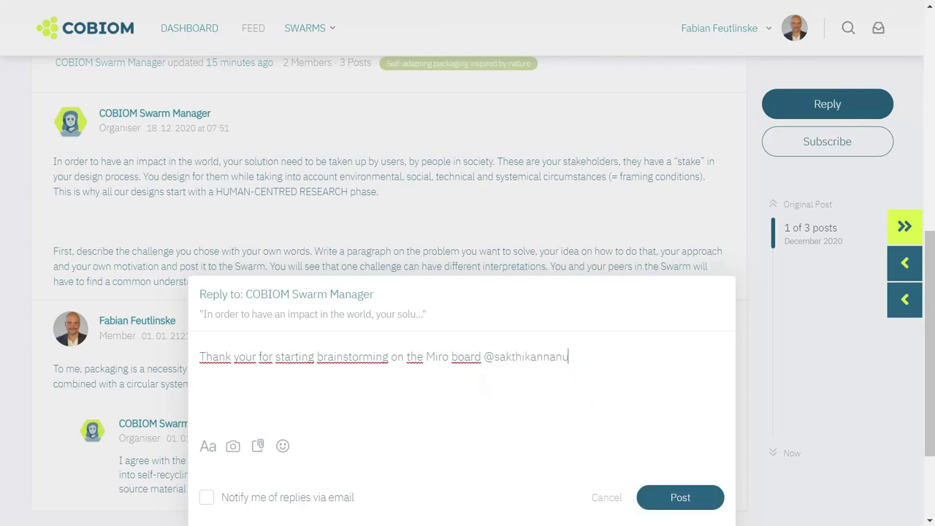
{"action": "type", "text": ", I added some more input on fruit and plant peels, and started translating it into the systems level. Will keep doing so."}
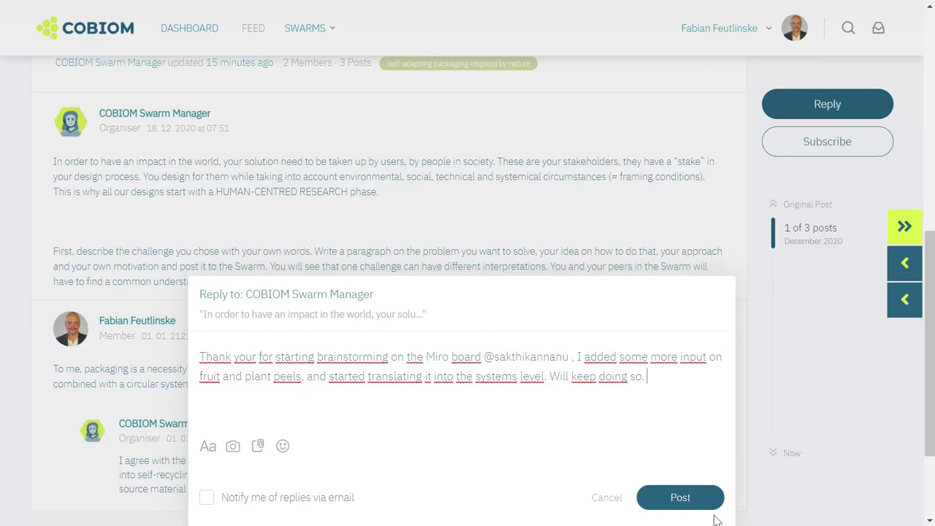
{"action": "left_click", "coordinate": [676, 504]}
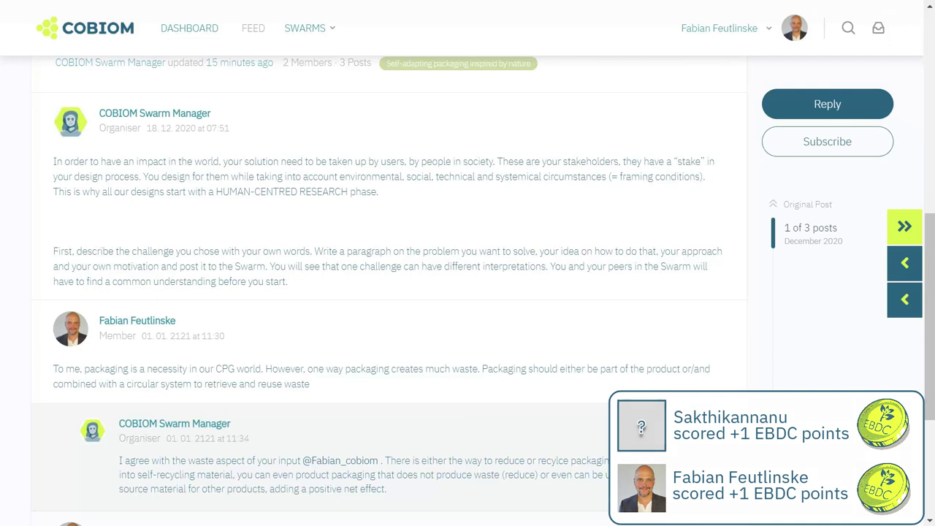
{"action": "scroll", "coordinate": [351, 392], "scroll_direction": "down", "scroll_amount": 3}
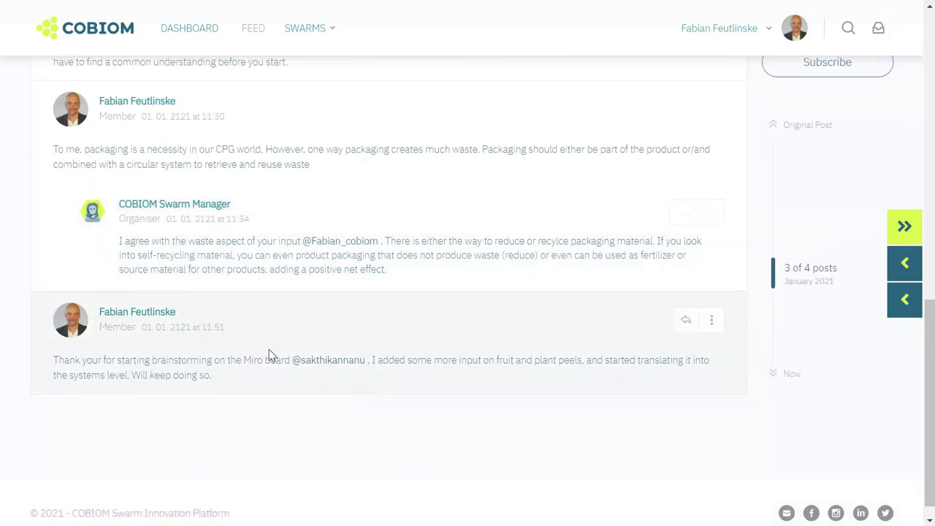